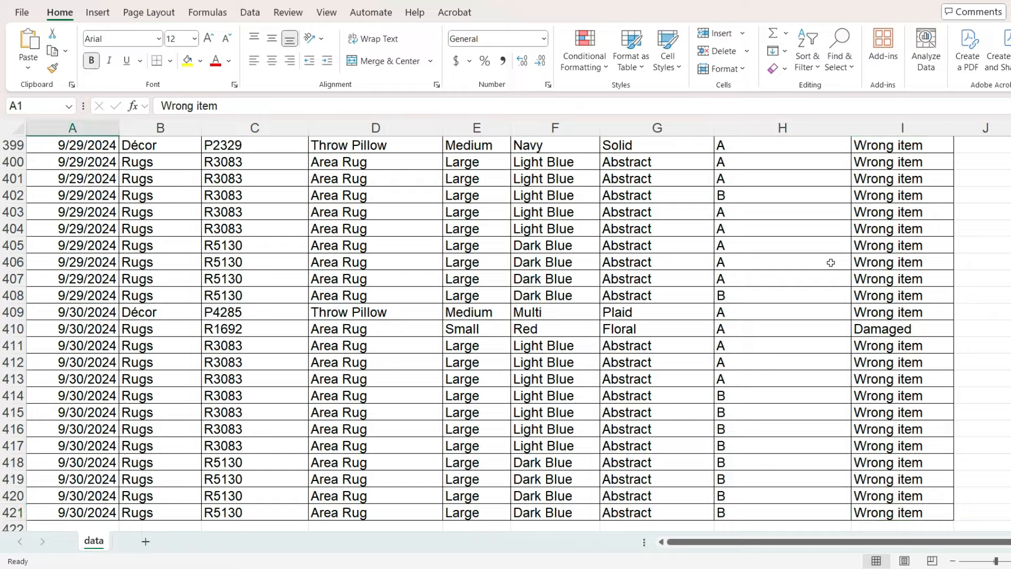
# Insert a PivotTable based on the returns data range A1:I421, placed on a new worksheet.
pyautogui.moveTo(687, 542); pyautogui.dragTo(791, 545)
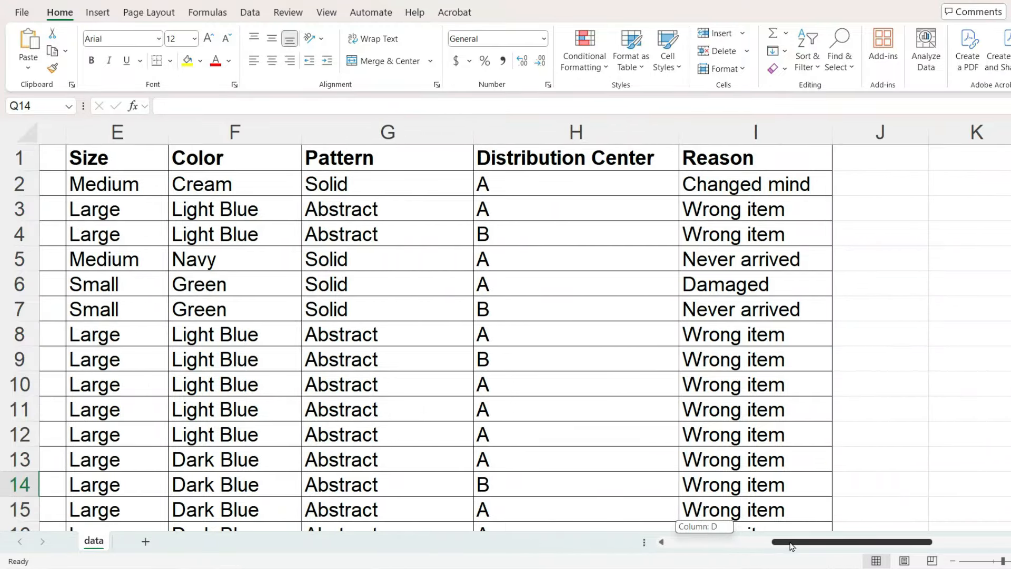
pyautogui.hotkey('ctrl', 'Home')
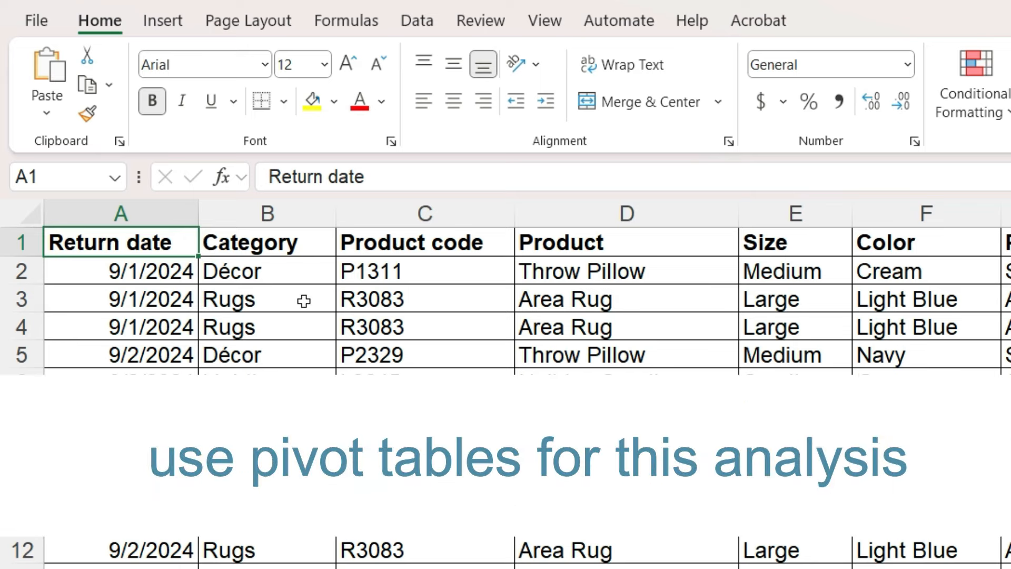
pyautogui.click(345, 324)
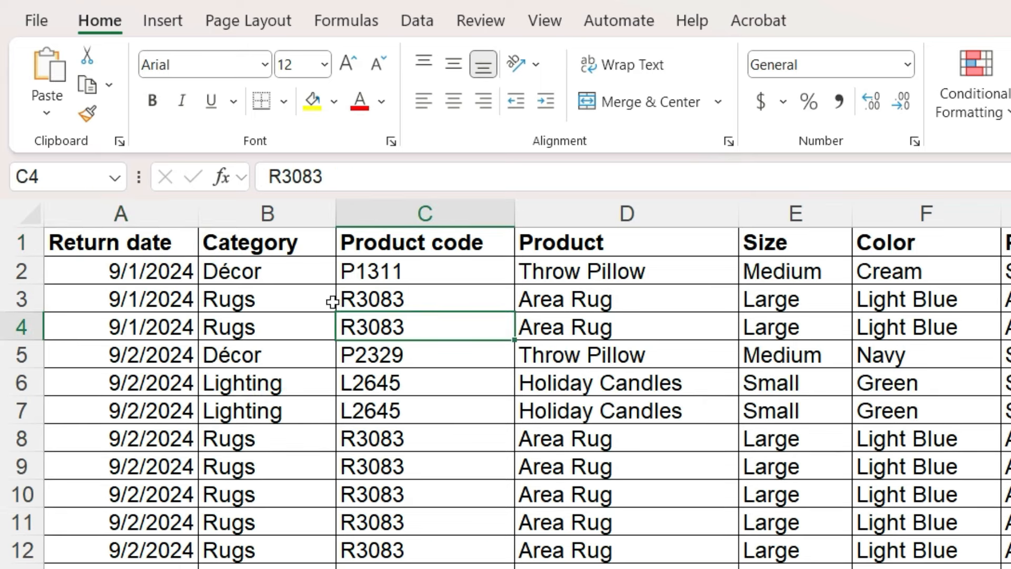
pyautogui.click(165, 31)
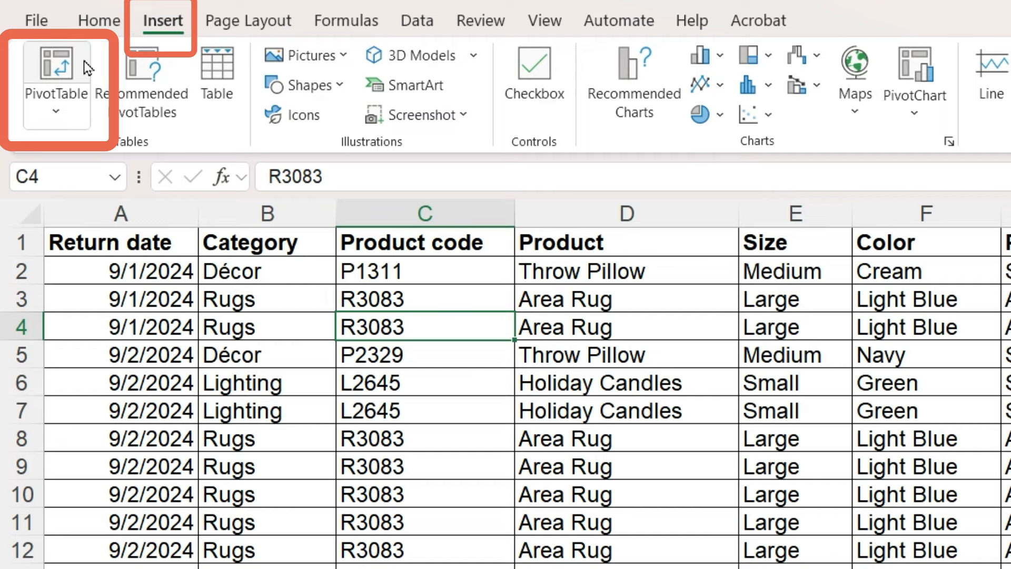
pyautogui.click(84, 61)
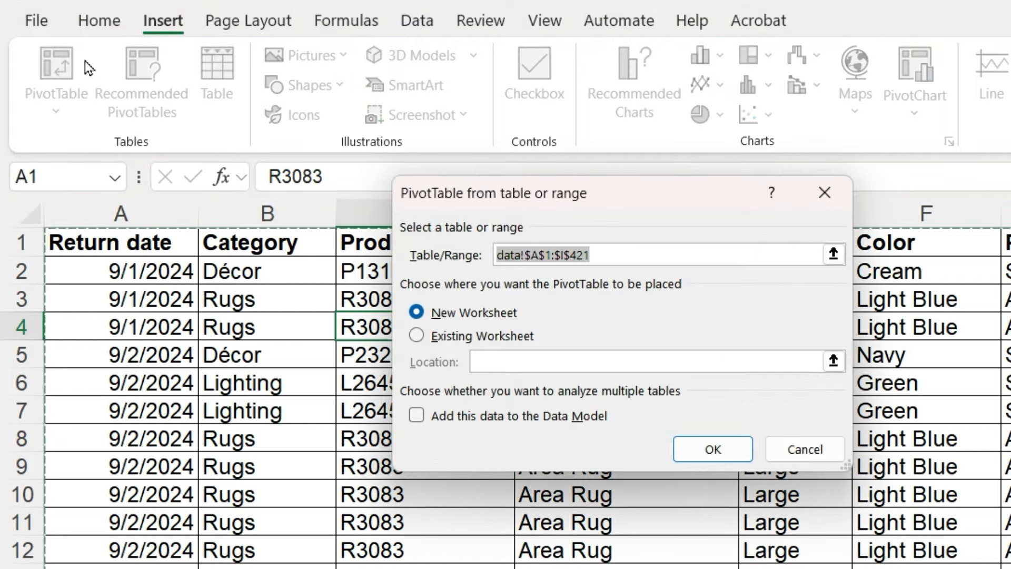
pyautogui.click(713, 449)
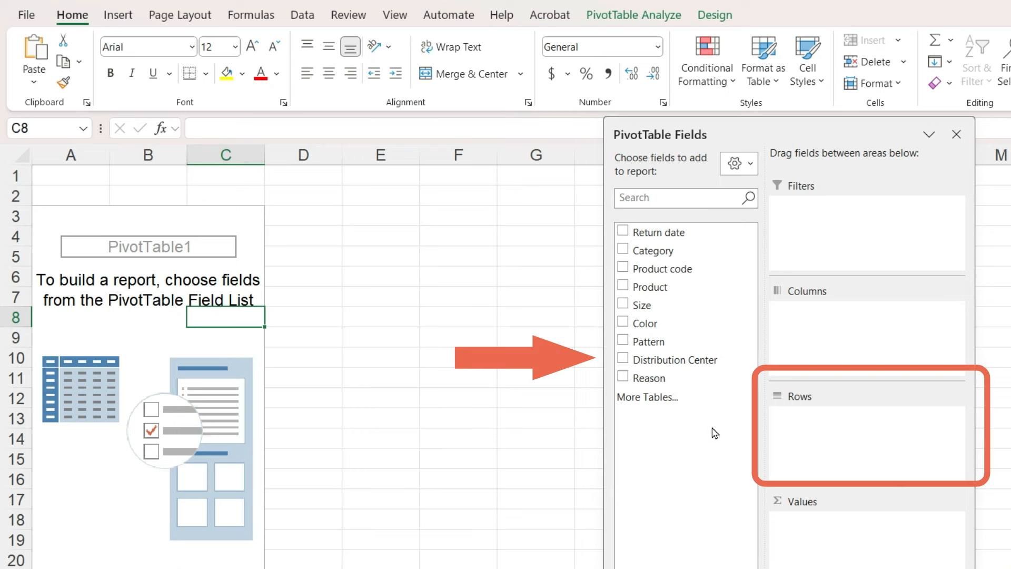
# Set up the pivot table with Distribution Center as rows and a count of Product code as values, shown in tabular form.
pyautogui.moveTo(733, 359); pyautogui.dragTo(840, 429)
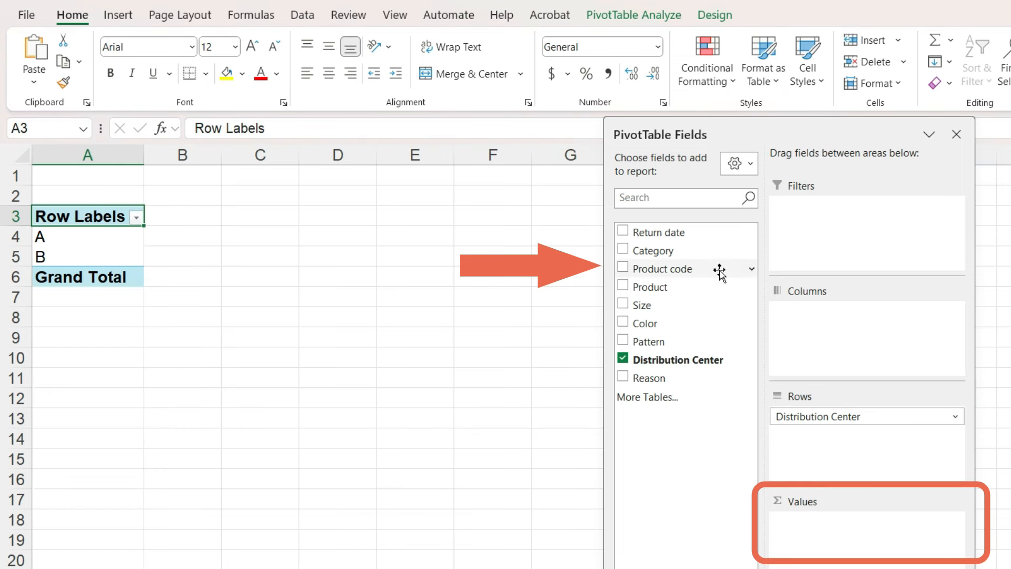
pyautogui.moveTo(719, 271); pyautogui.dragTo(837, 536)
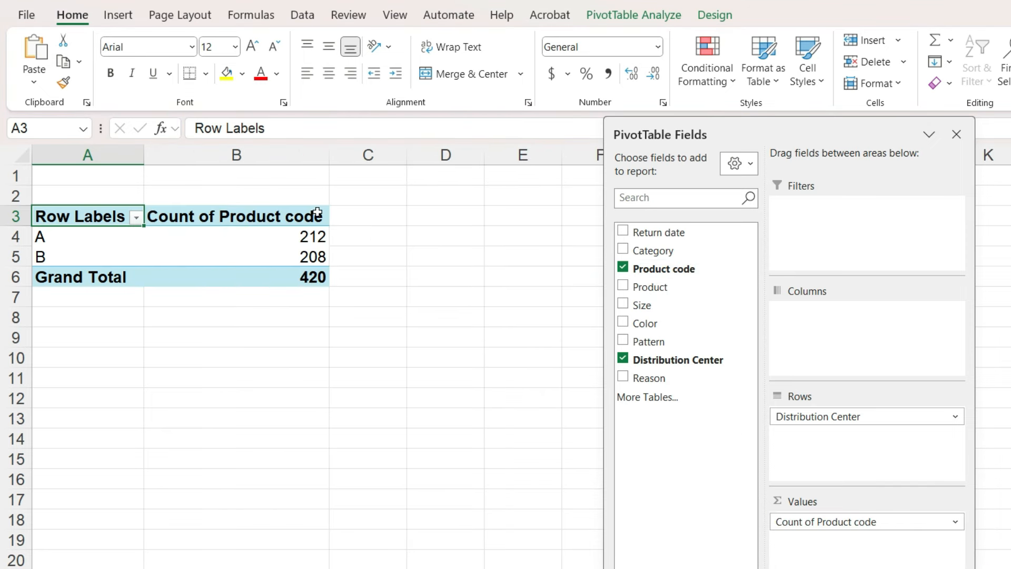
pyautogui.click(714, 16)
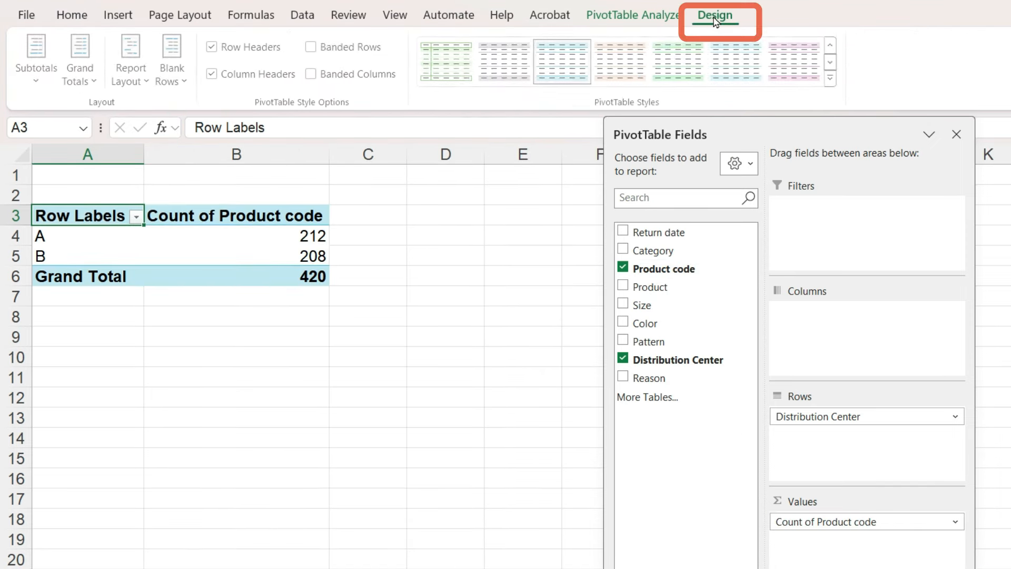
pyautogui.click(134, 68)
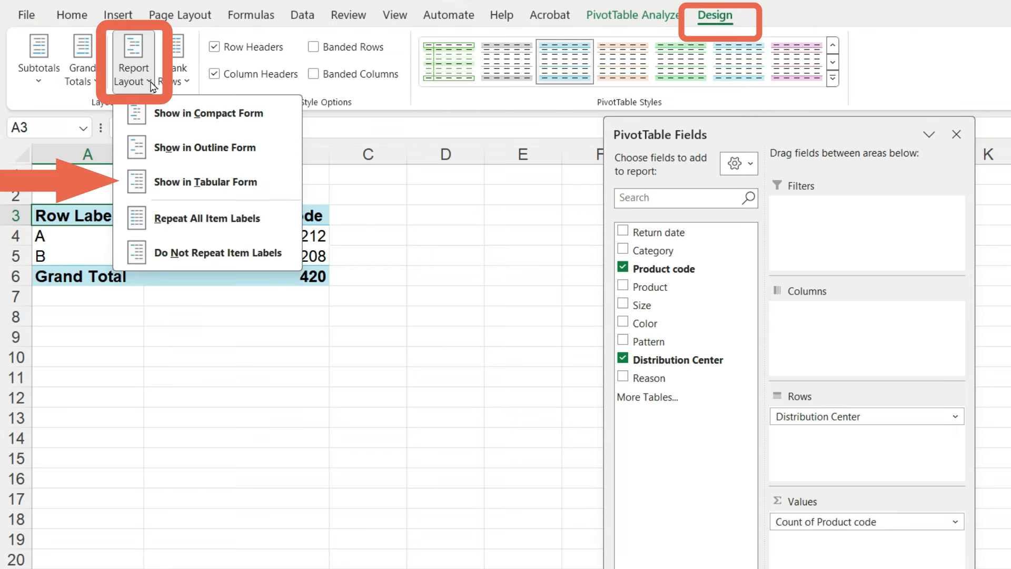
pyautogui.click(290, 184)
# Rename the pivot table's count column header to "# of Returns" and narrow that column.
pyautogui.click(307, 217)
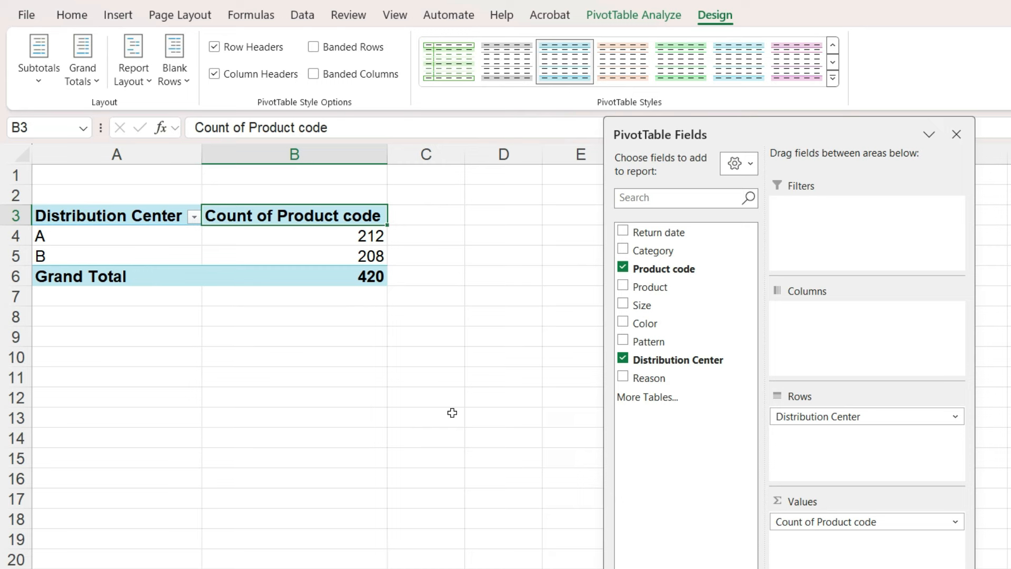
pyautogui.write('# of Returns')
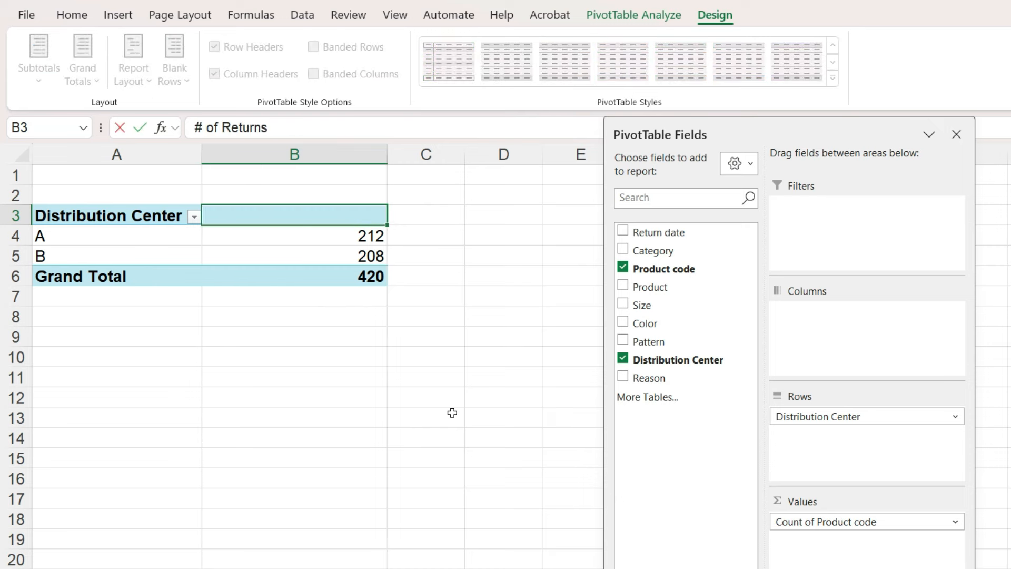
pyautogui.press('Return')
pyautogui.moveTo(388, 159); pyautogui.dragTo(318, 160)
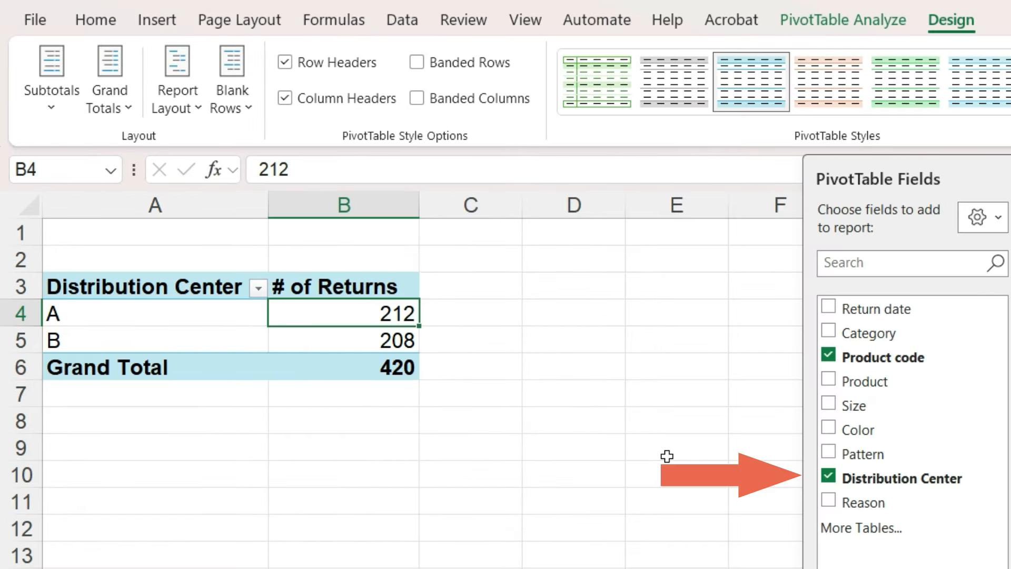
# Replace Distribution Center with Category as the row field and sort the categories in descending order by # of Returns.
pyautogui.click(828, 475)
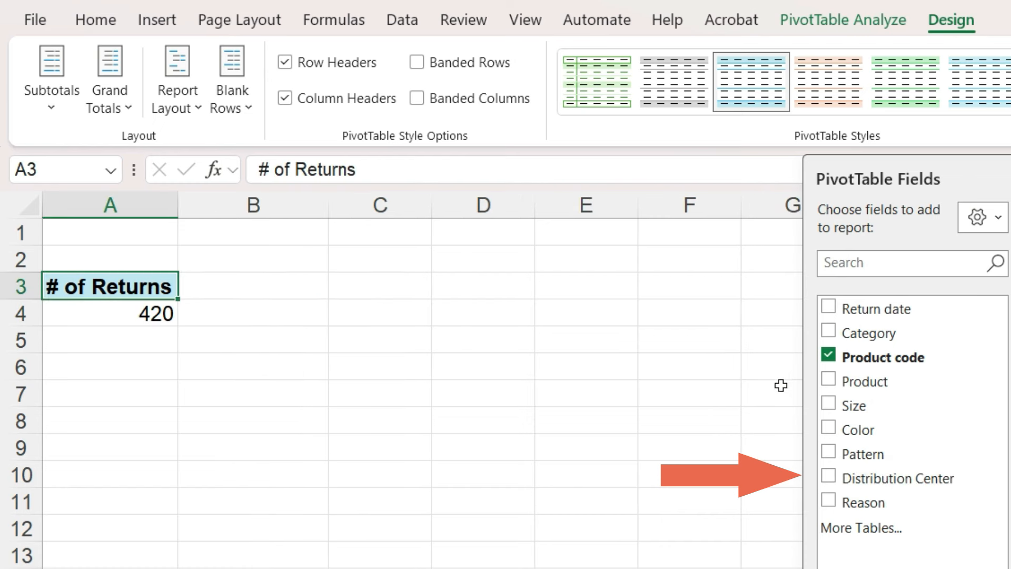
pyautogui.click(828, 332)
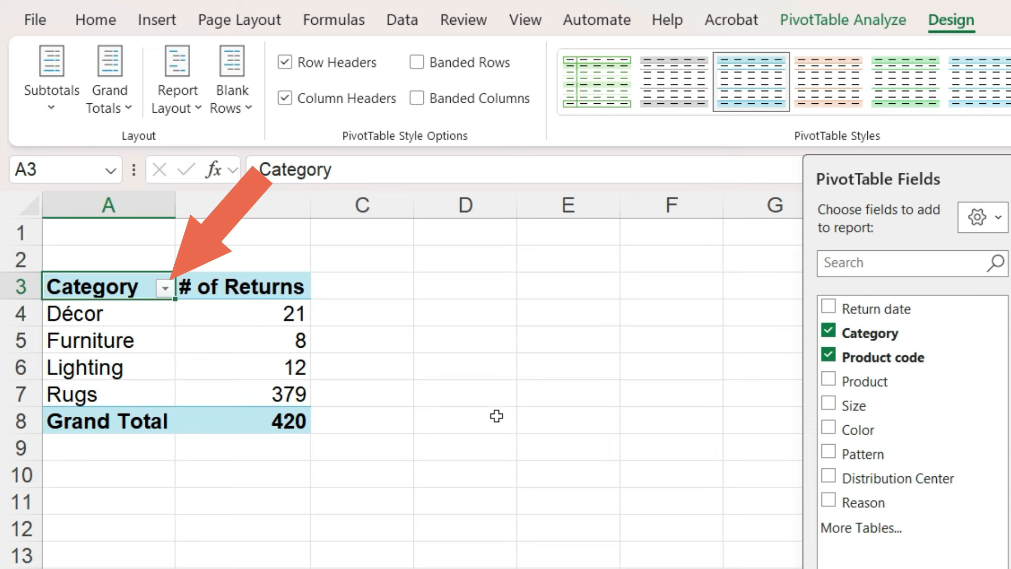
pyautogui.click(165, 288)
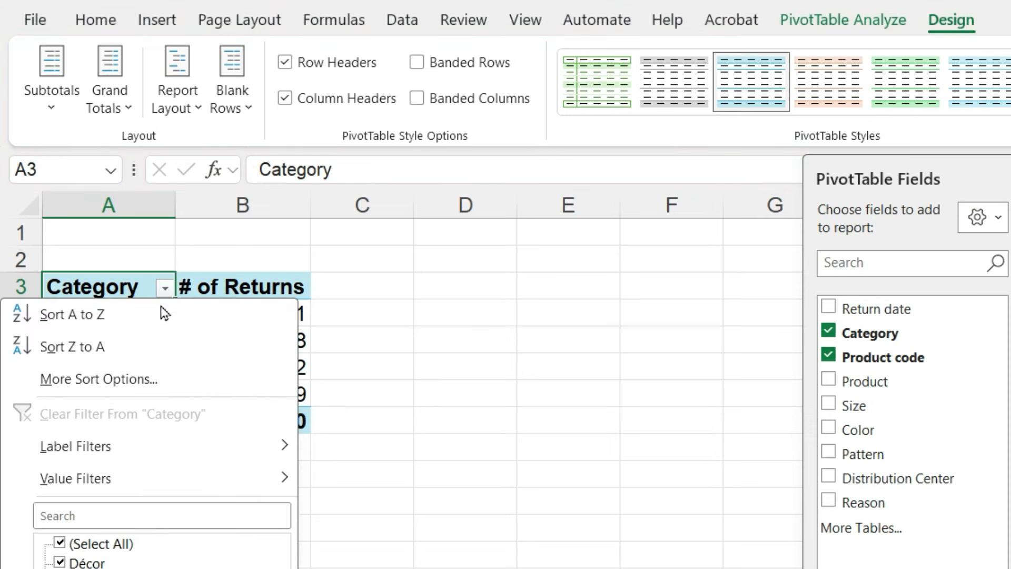
pyautogui.click(177, 383)
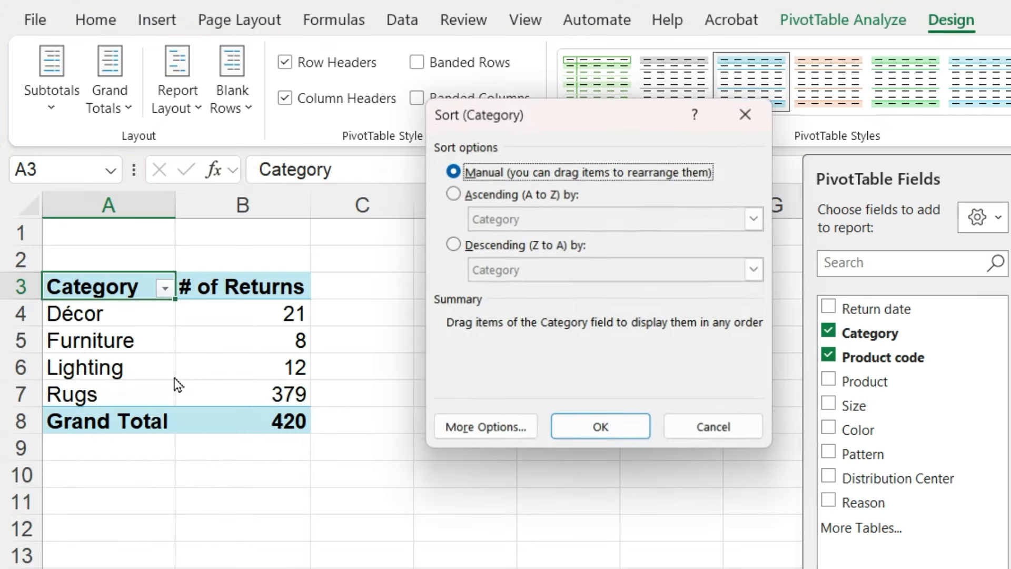
pyautogui.click(452, 245)
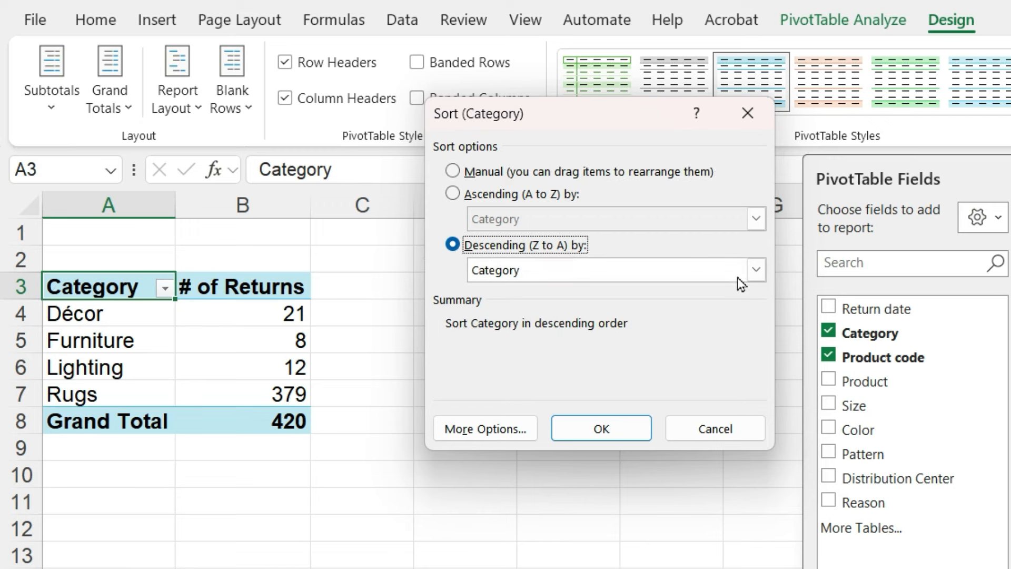
pyautogui.click(756, 270)
pyautogui.click(727, 305)
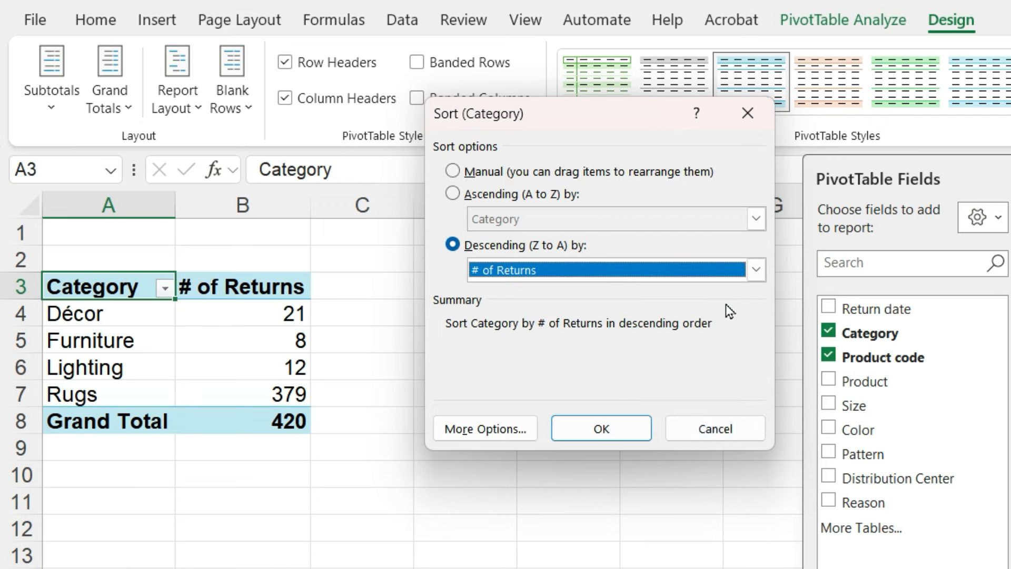
pyautogui.click(616, 437)
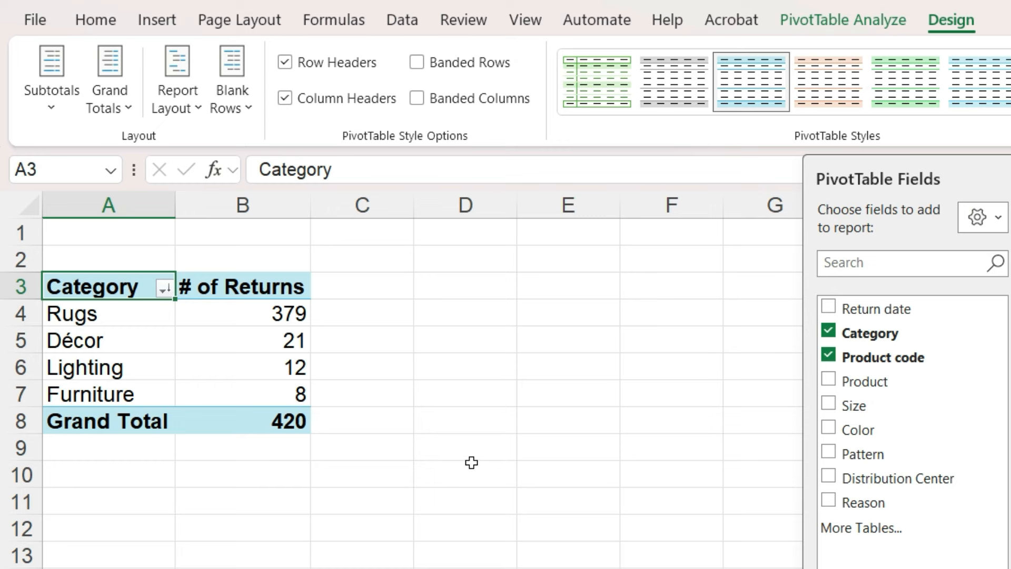
# Copy the entire category pivot table and paste a duplicate of it starting at cell A11.
pyautogui.press('Down')
pyautogui.press('Down')
pyautogui.press('Down')
pyautogui.hotkey('ctrl', 'a')
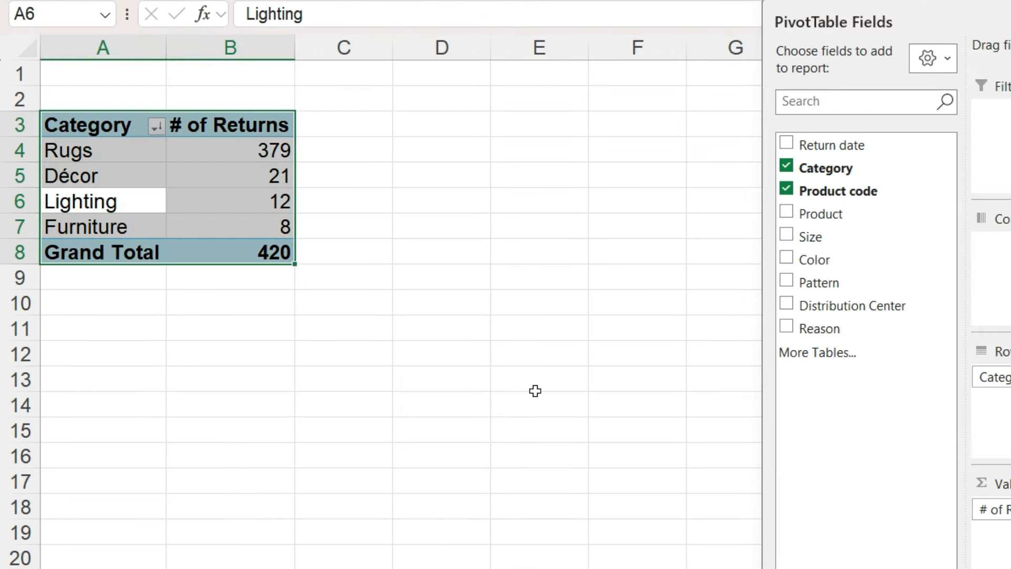
pyautogui.hotkey('ctrl', 'c')
pyautogui.click(142, 330)
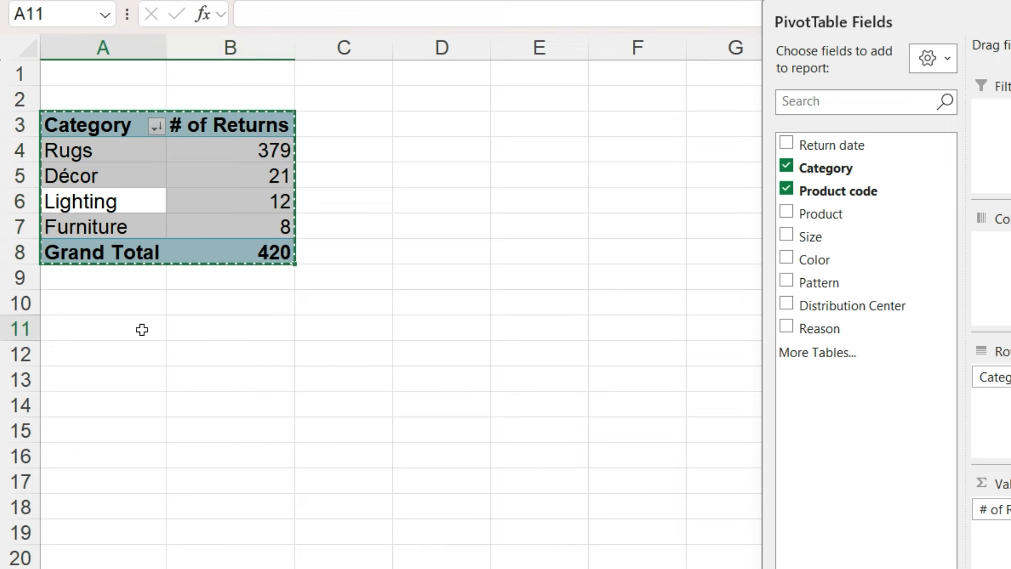
pyautogui.hotkey('ctrl', 'v')
# Filter the Category field of the copied pivot table at A11 to show only Rugs.
pyautogui.scroll(-1, 527, 436)
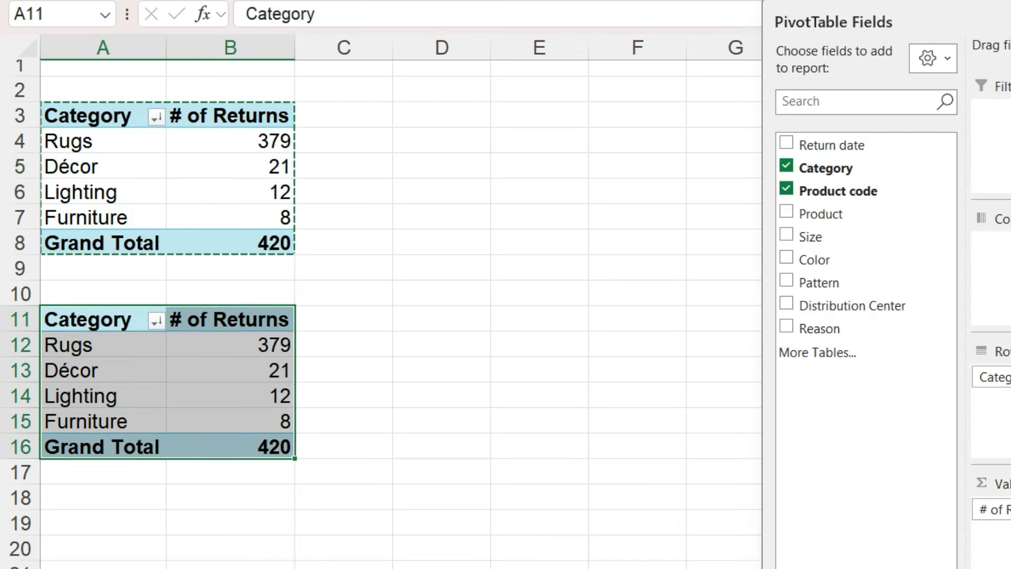
pyautogui.scroll(-2, 380, 313)
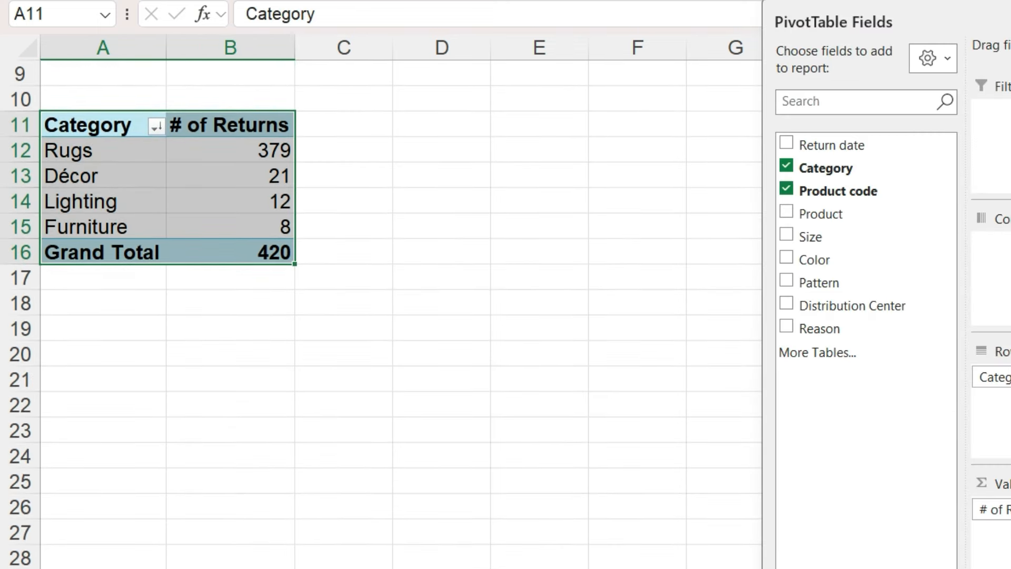
pyautogui.click(149, 142)
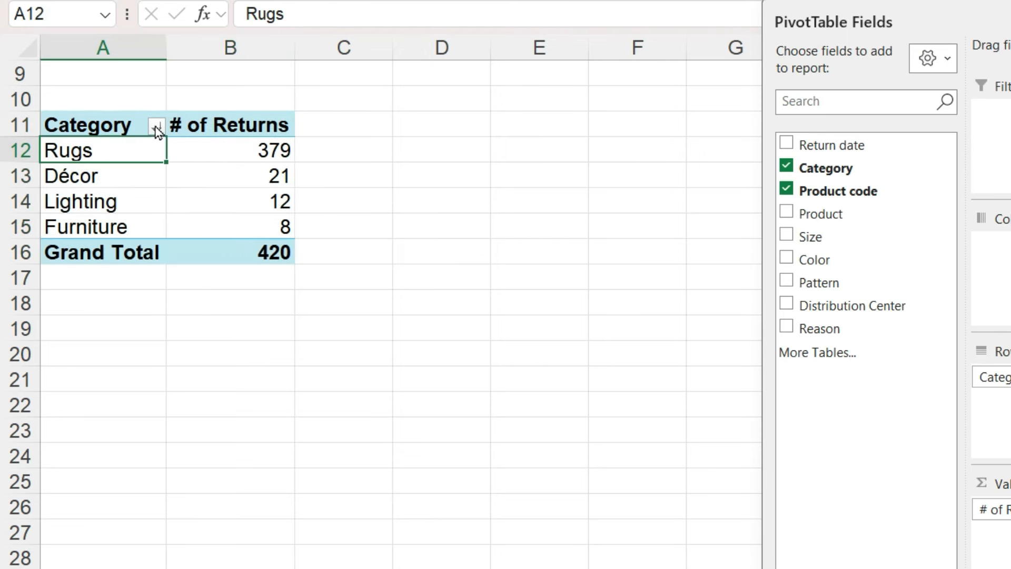
pyautogui.click(156, 127)
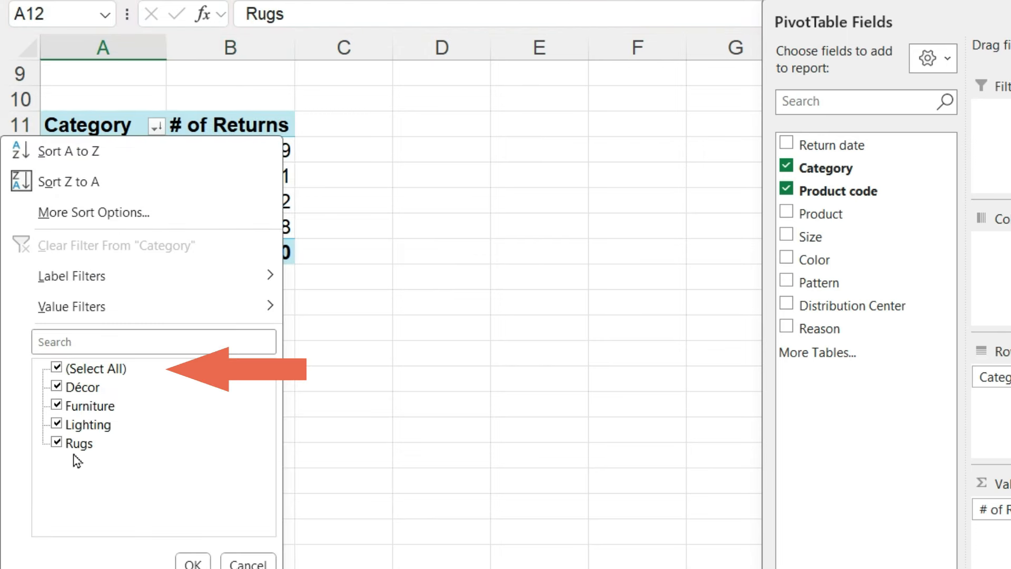
pyautogui.click(56, 368)
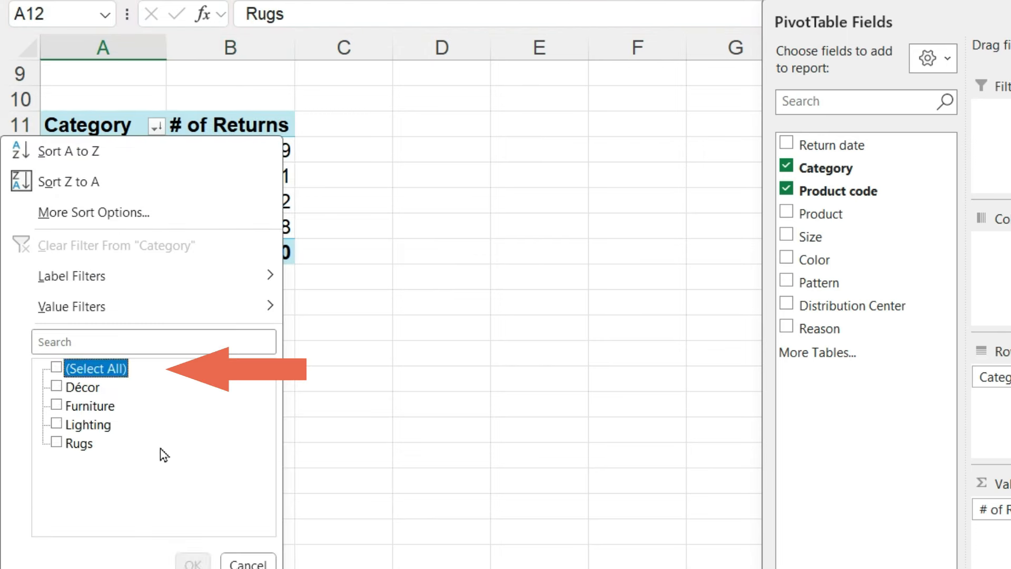
pyautogui.click(56, 441)
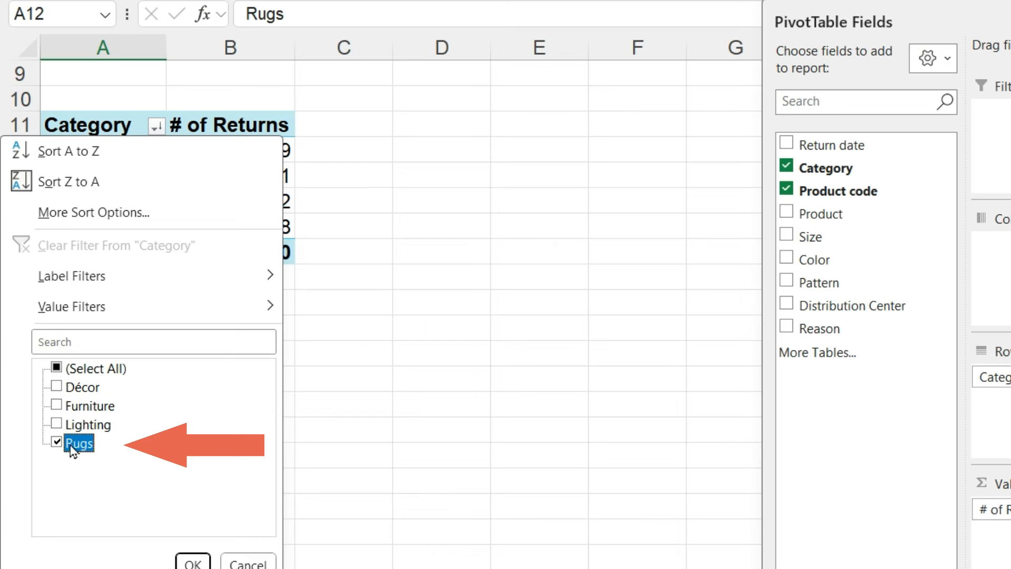
pyautogui.click(192, 562)
# Add Product code and Product as row fields below Category in the Rugs pivot table and hide all subtotals.
pyautogui.moveTo(713, 268); pyautogui.dragTo(835, 430)
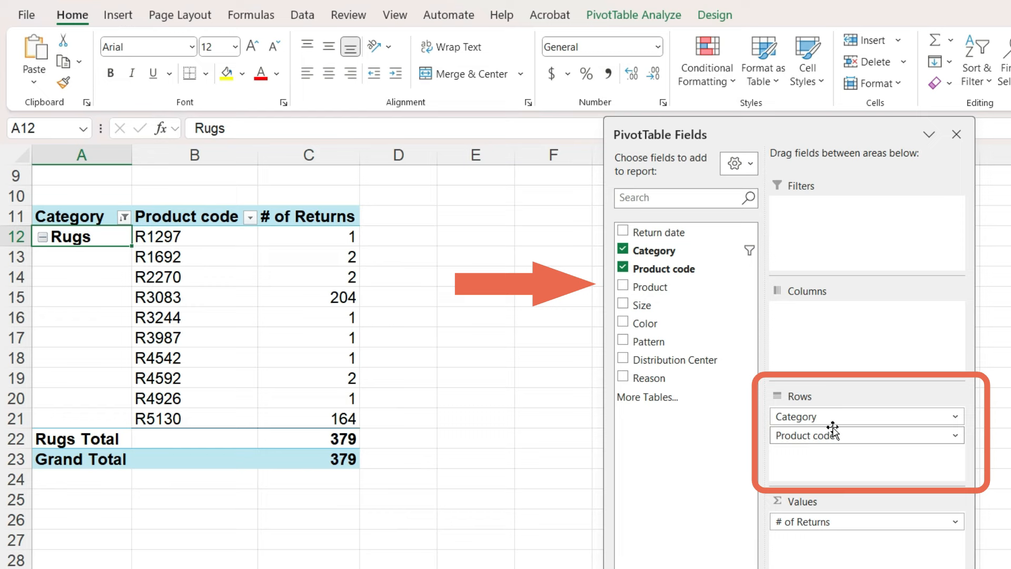
pyautogui.moveTo(700, 289); pyautogui.dragTo(832, 449)
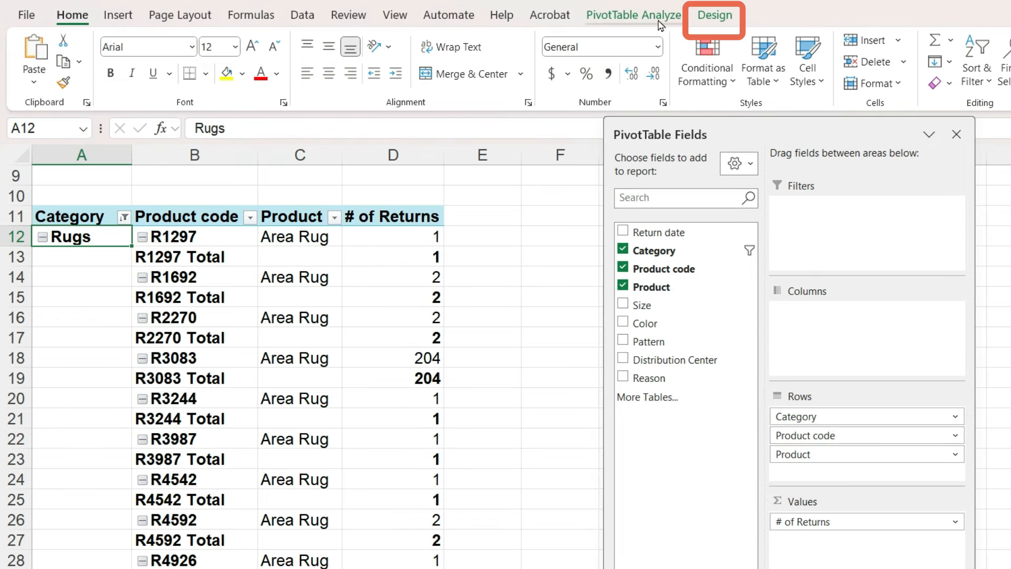
pyautogui.click(705, 19)
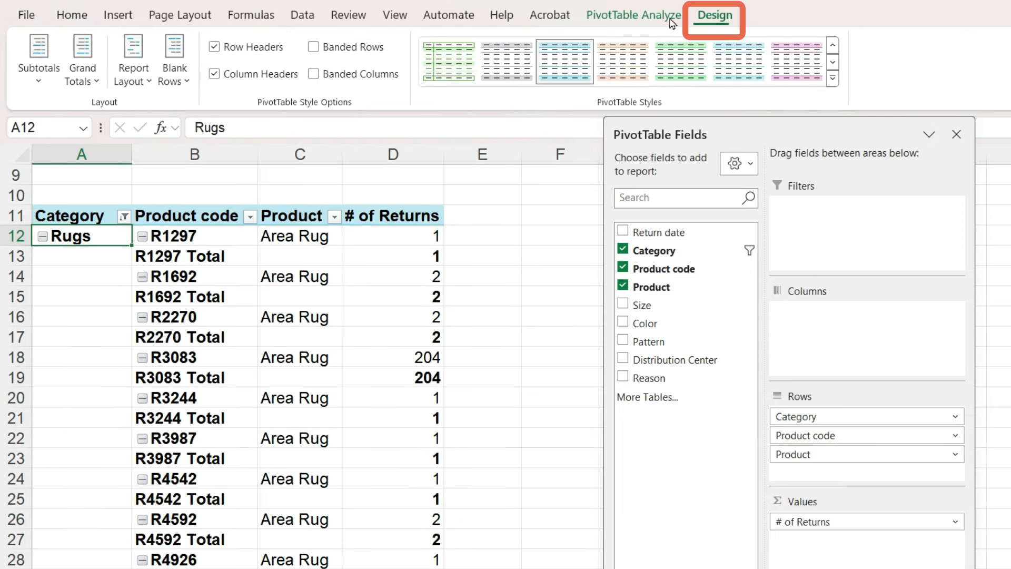
pyautogui.click(51, 79)
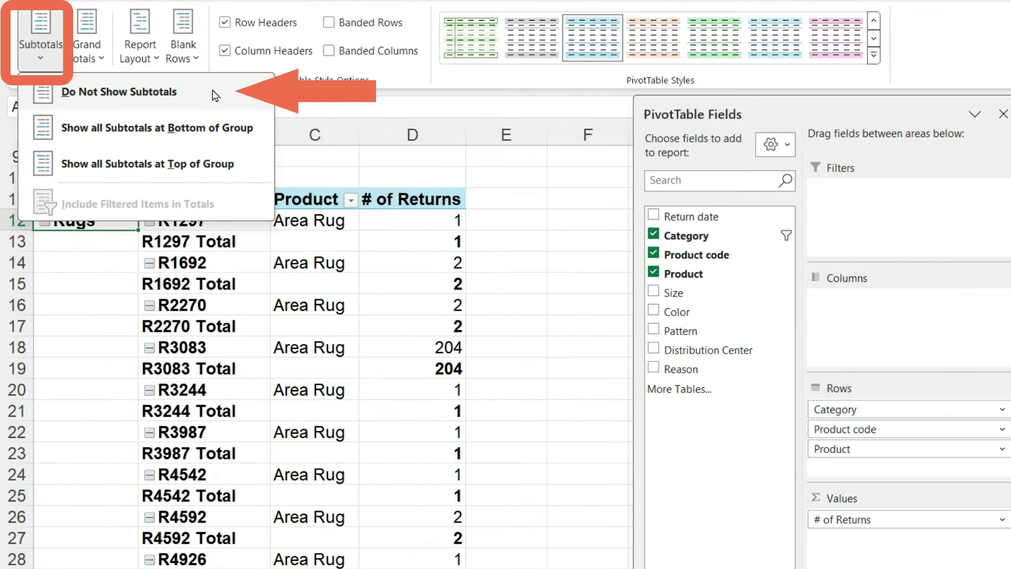
pyautogui.click(215, 96)
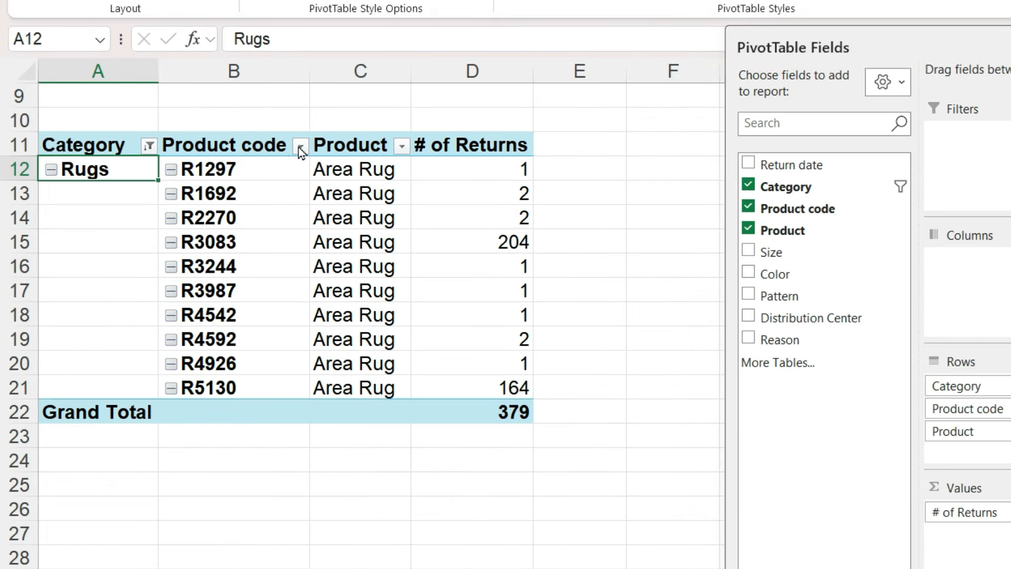
# Sort the product codes in the Rugs pivot table in descending order by # of Returns.
pyautogui.click(300, 147)
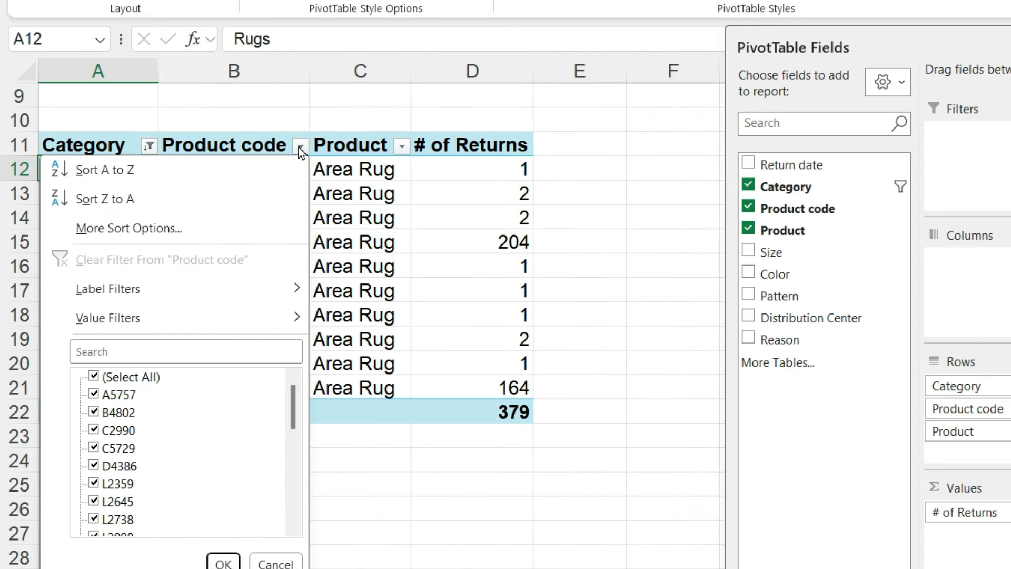
pyautogui.click(268, 223)
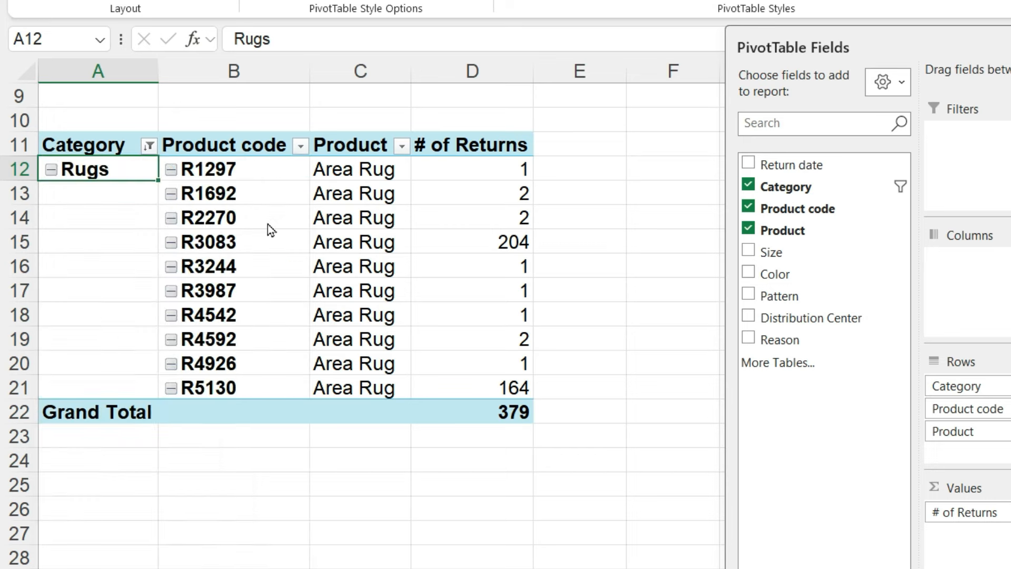
pyautogui.click(399, 108)
pyautogui.click(692, 129)
pyautogui.click(514, 162)
pyautogui.click(534, 274)
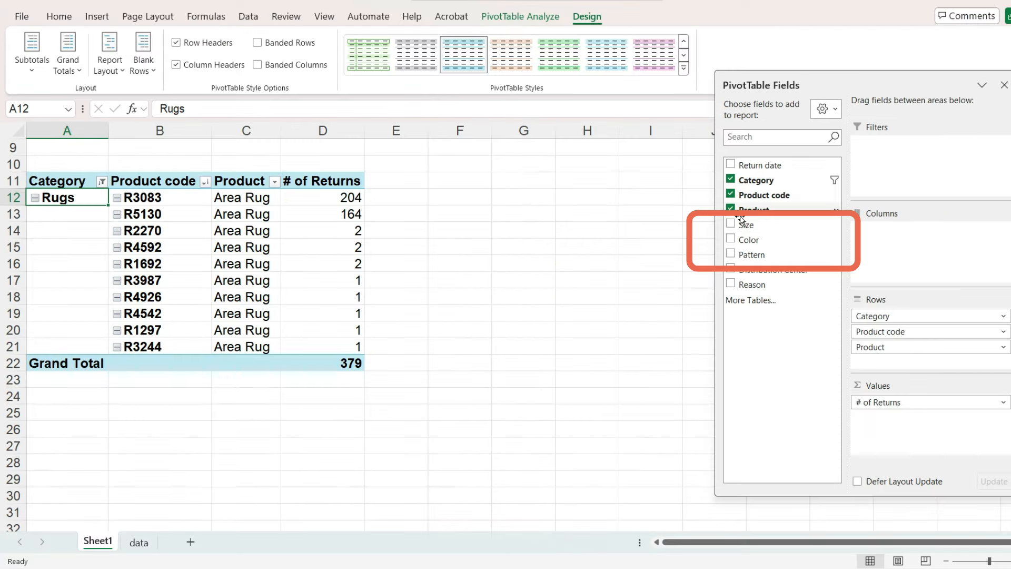
# Add Size, Color and Pattern as row fields and Reason as a column field in the Rugs pivot table.
pyautogui.click(748, 251)
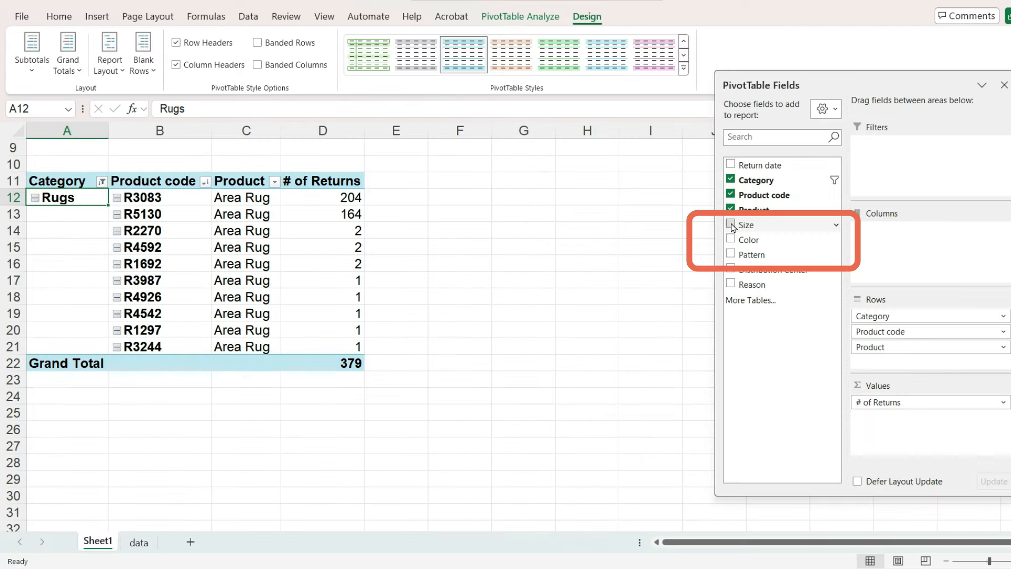
pyautogui.click(730, 239)
pyautogui.click(730, 254)
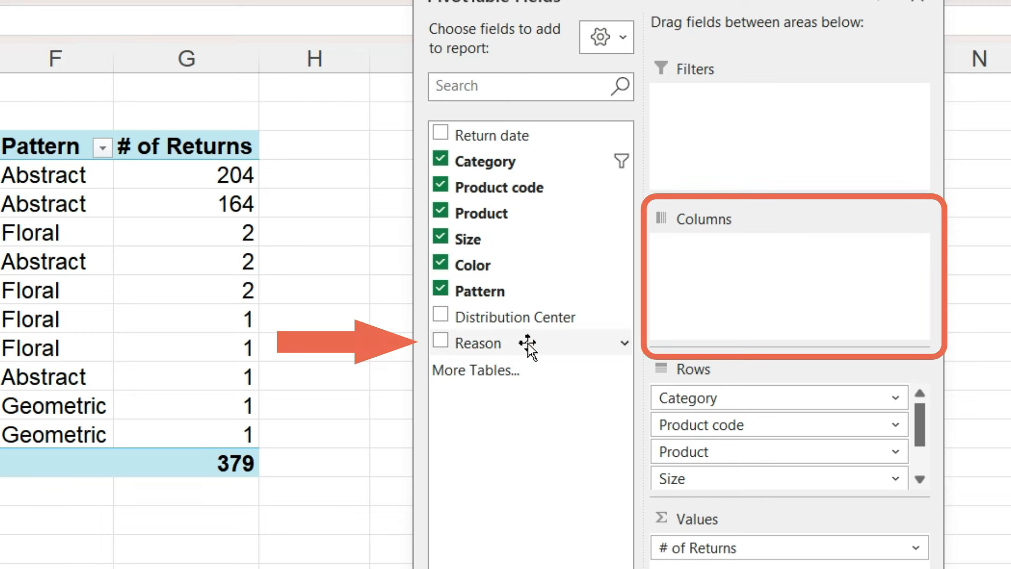
pyautogui.moveTo(529, 345); pyautogui.dragTo(719, 288)
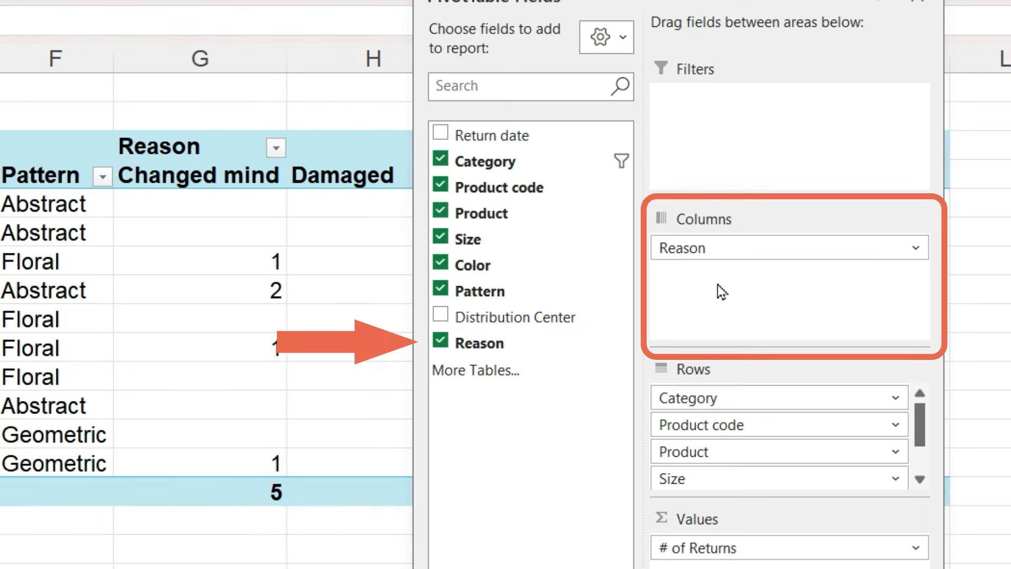
pyautogui.click(176, 107)
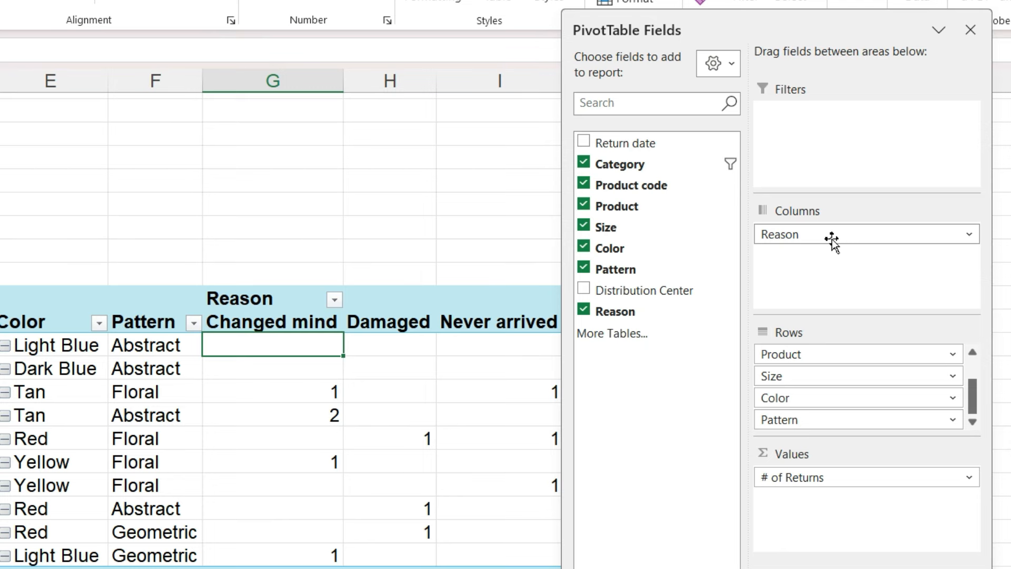
# Move Reason to the row fields below Pattern and add Distribution Center as the column field.
pyautogui.moveTo(831, 240); pyautogui.dragTo(856, 422)
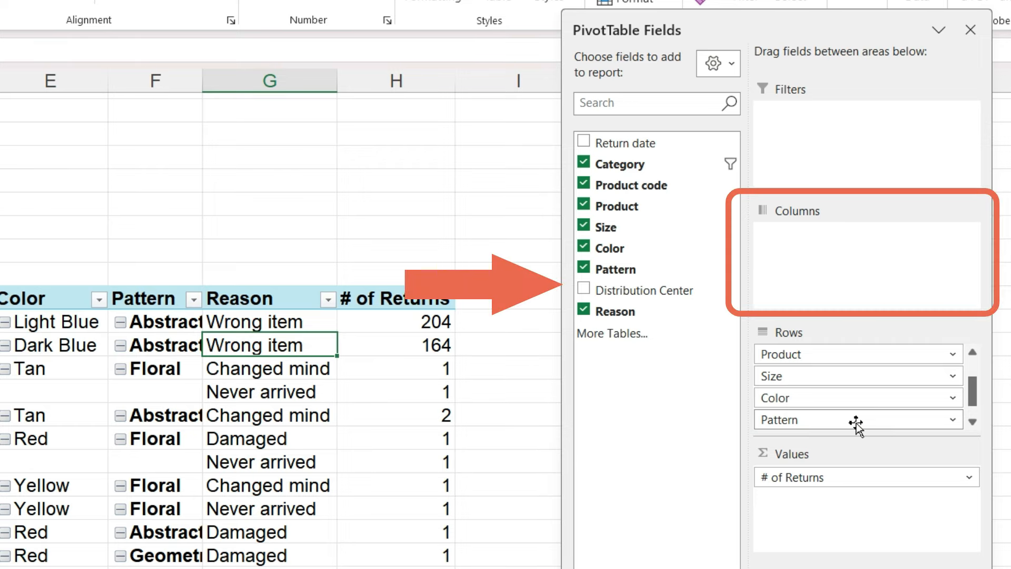
pyautogui.moveTo(682, 289); pyautogui.dragTo(801, 270)
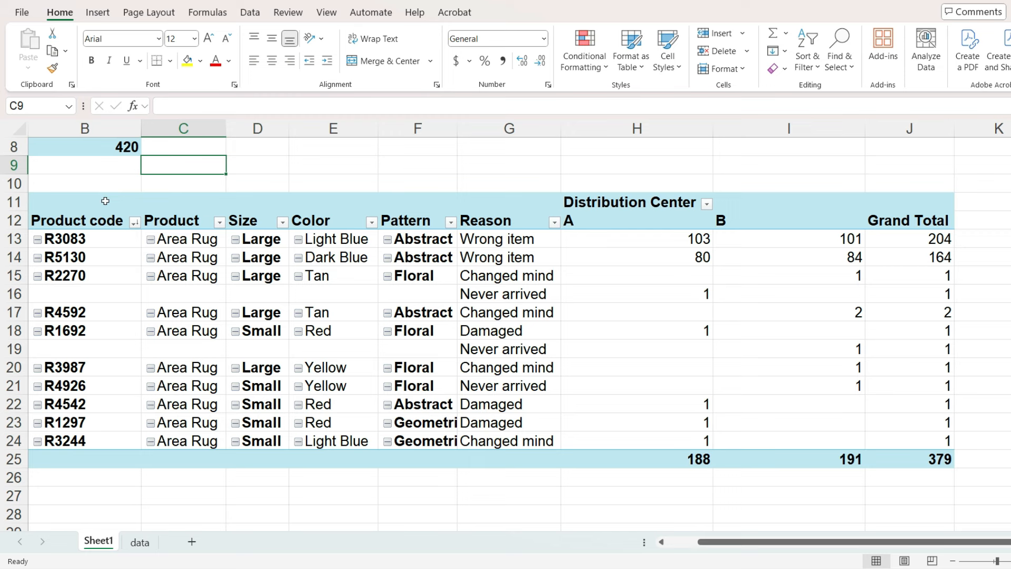
# Copy the pivot headers and the R3083 and R5130 rows through distribution center B, and paste them as values at B6 of a blank sheet.
pyautogui.moveTo(104, 201); pyautogui.dragTo(777, 251)
pyautogui.hotkey('ctrl', 'c')
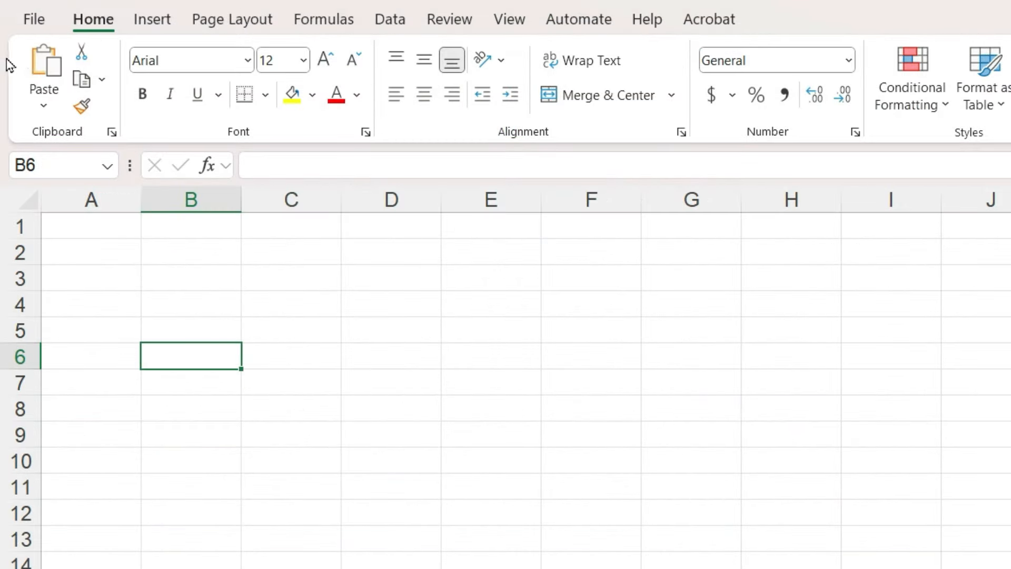
pyautogui.click(44, 105)
pyautogui.click(148, 387)
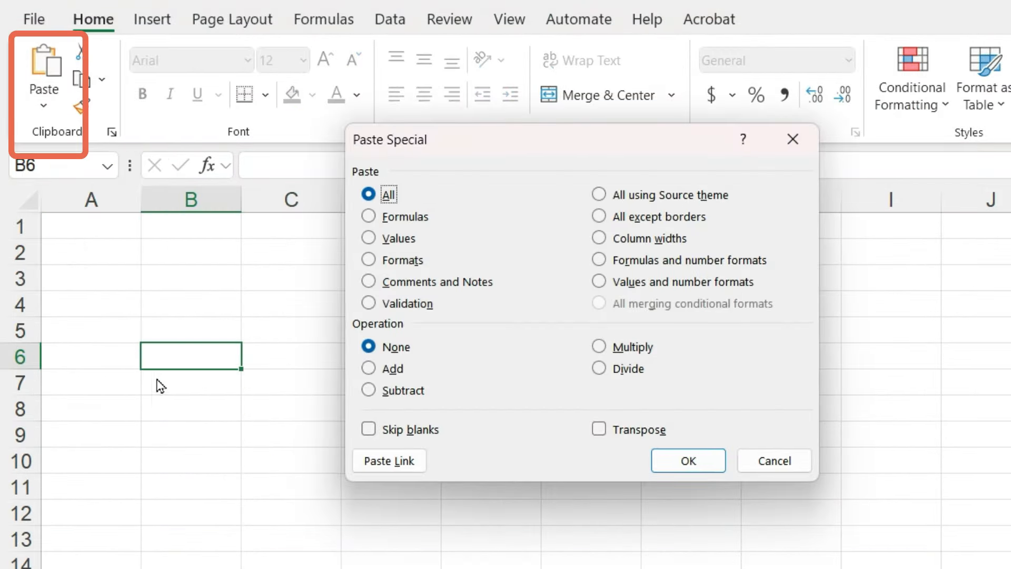
pyautogui.click(399, 240)
pyautogui.click(691, 471)
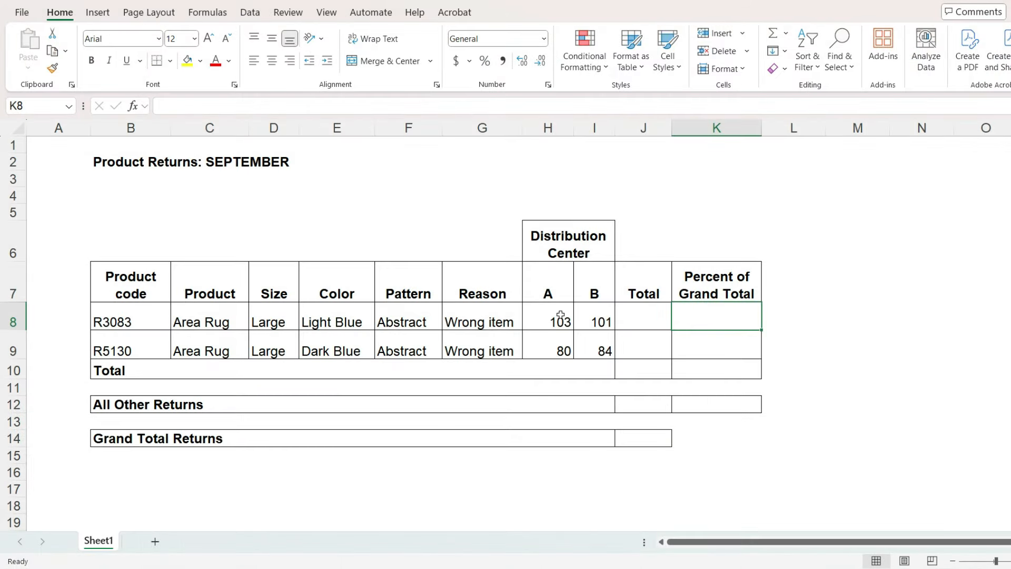
# Sum the distribution center A and B returns into each product's Total in J8:J9 and add their overall total in J10.
pyautogui.moveTo(564, 322); pyautogui.dragTo(644, 349)
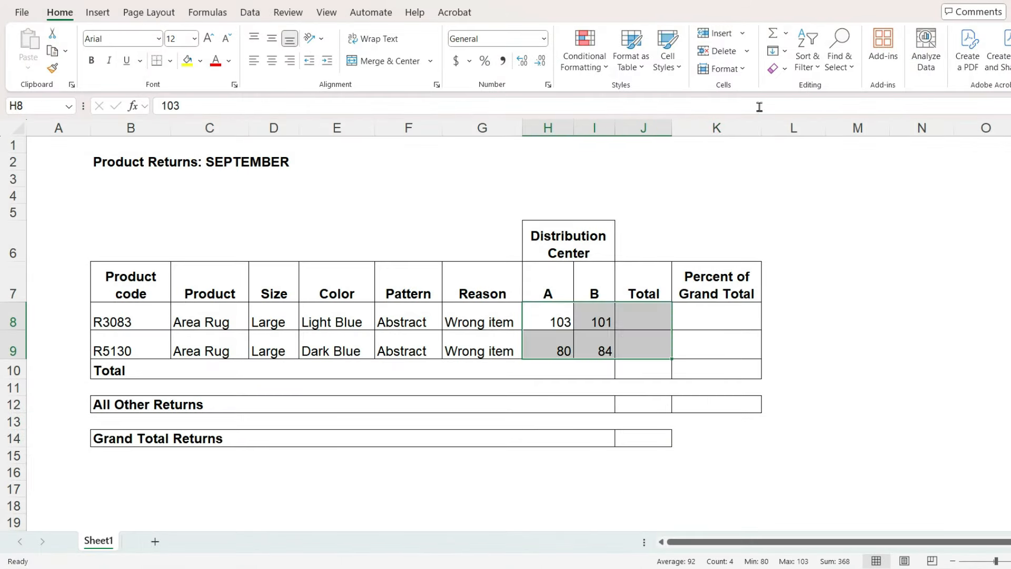
pyautogui.click(773, 33)
pyautogui.moveTo(657, 311); pyautogui.dragTo(653, 365)
pyautogui.click(772, 33)
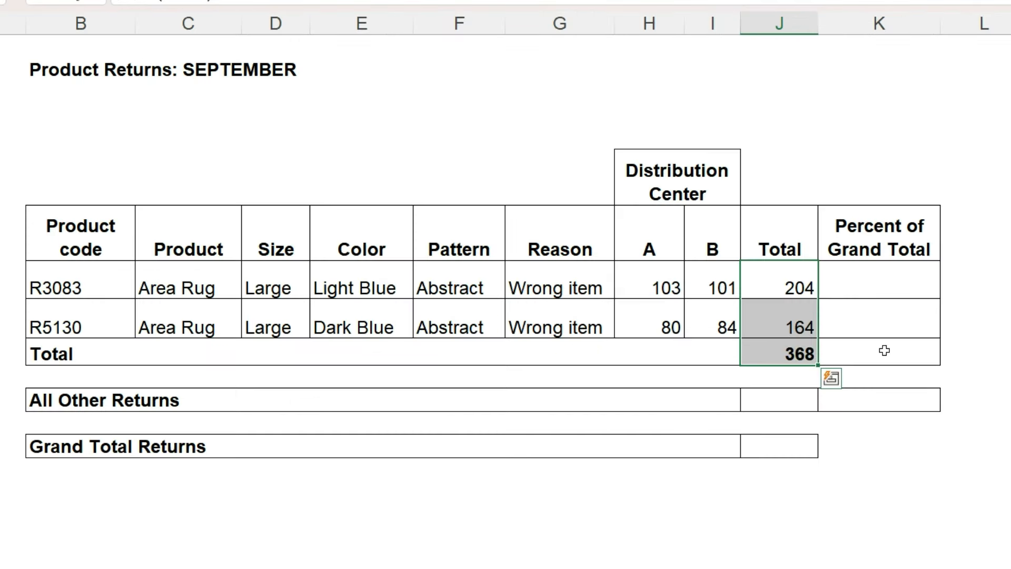
# Enter 420 as Grand Total Returns in J14 and calculate All Other Returns in J12 with +J14-J10.
pyautogui.click(658, 437)
pyautogui.write('420')
pyautogui.press('Return')
pyautogui.click(803, 403)
pyautogui.write('+')
pyautogui.click(809, 446)
pyautogui.write('-')
pyautogui.click(790, 353)
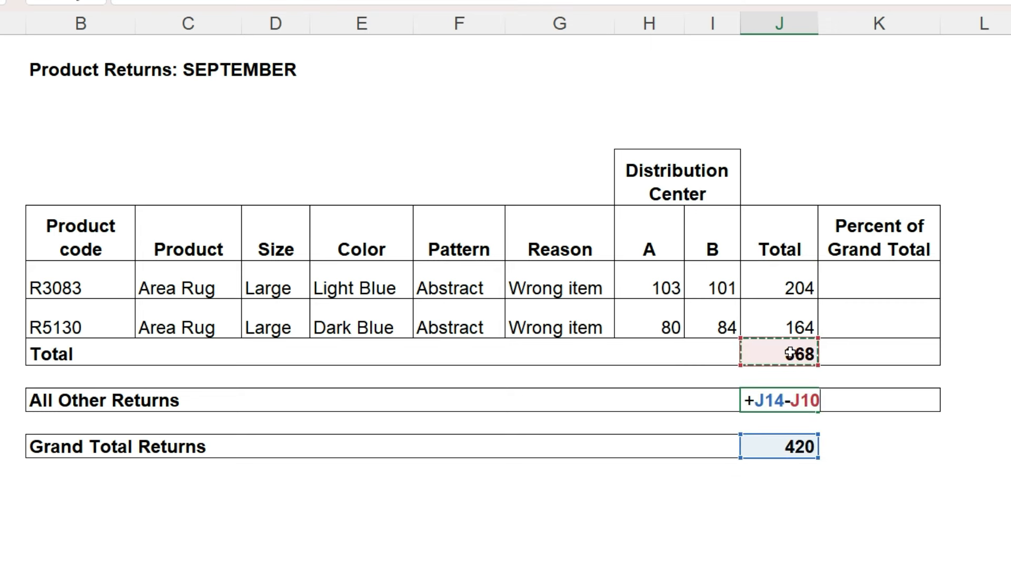
pyautogui.press('Return')
# Calculate Percent of Grand Total in K10 and K12 by dividing the Total and All Other Returns amounts by J14.
pyautogui.click(840, 349)
pyautogui.write('+')
pyautogui.press('Left')
pyautogui.write('/')
pyautogui.click(776, 445)
pyautogui.press('Return')
pyautogui.write('+')
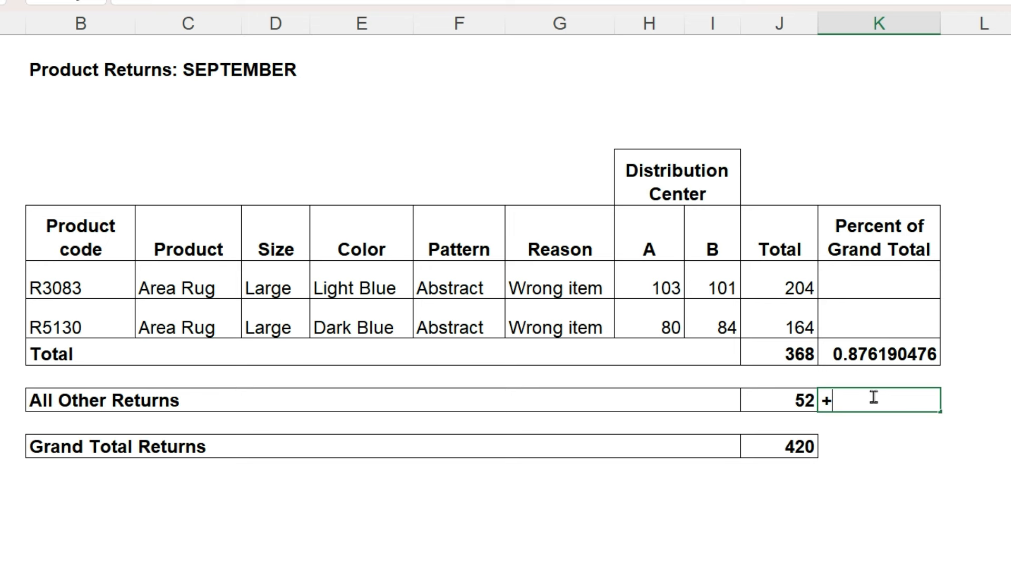
pyautogui.press('Left')
pyautogui.write('/')
pyautogui.click(806, 441)
pyautogui.press('Return')
# Format the Percent of Grand Total values in K10 and K12 as whole percentages.
pyautogui.click(848, 354)
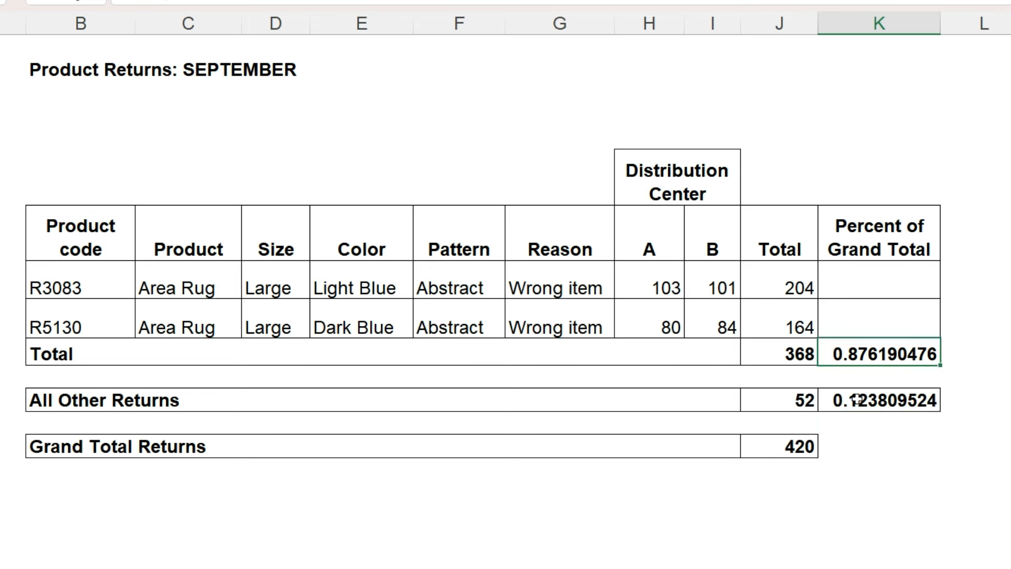
pyautogui.keyDown('ctrl'); pyautogui.click(856, 400); pyautogui.keyUp('ctrl')
pyautogui.hotkey('ctrl', 'shift', '5')
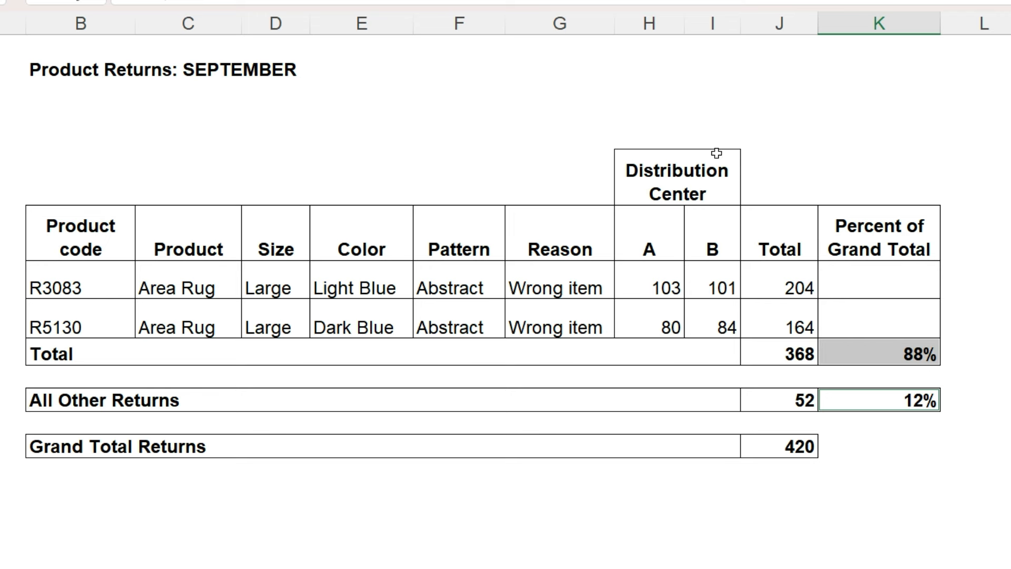
# Add the italic headline "88% of returns from 2 products (reason: received the wrong item)" between the report title and the table.
pyautogui.click(864, 452)
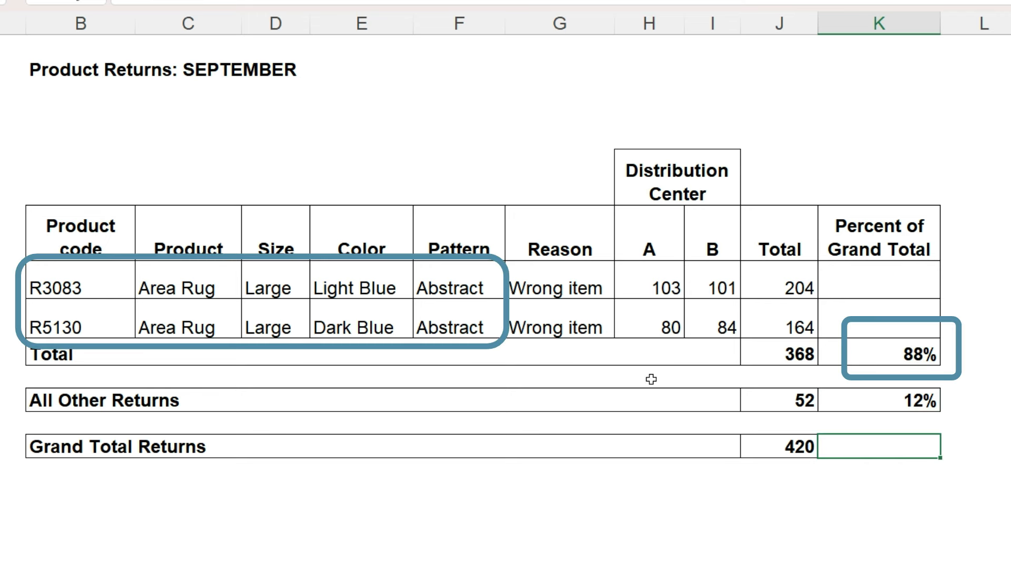
pyautogui.click(71, 117)
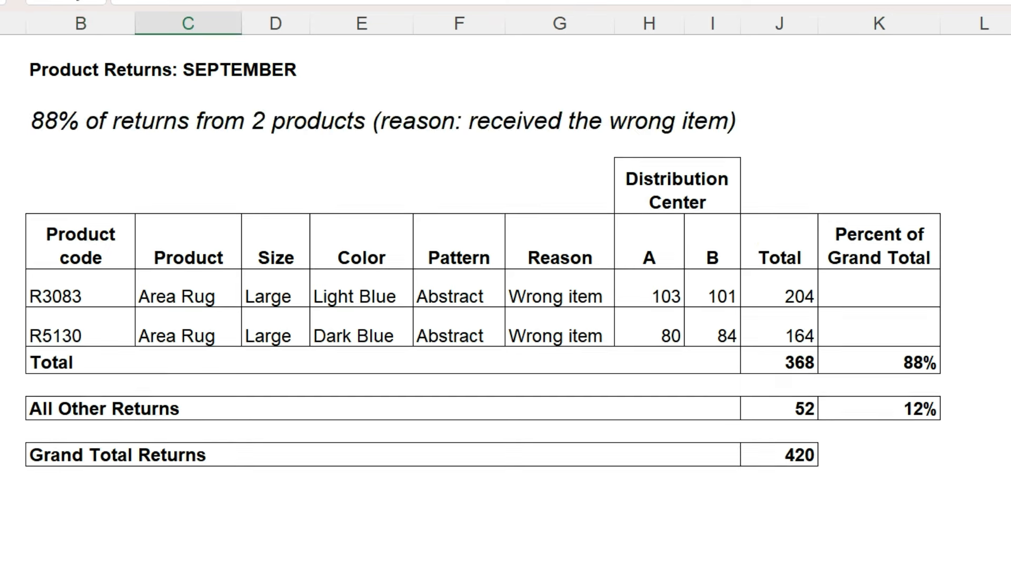